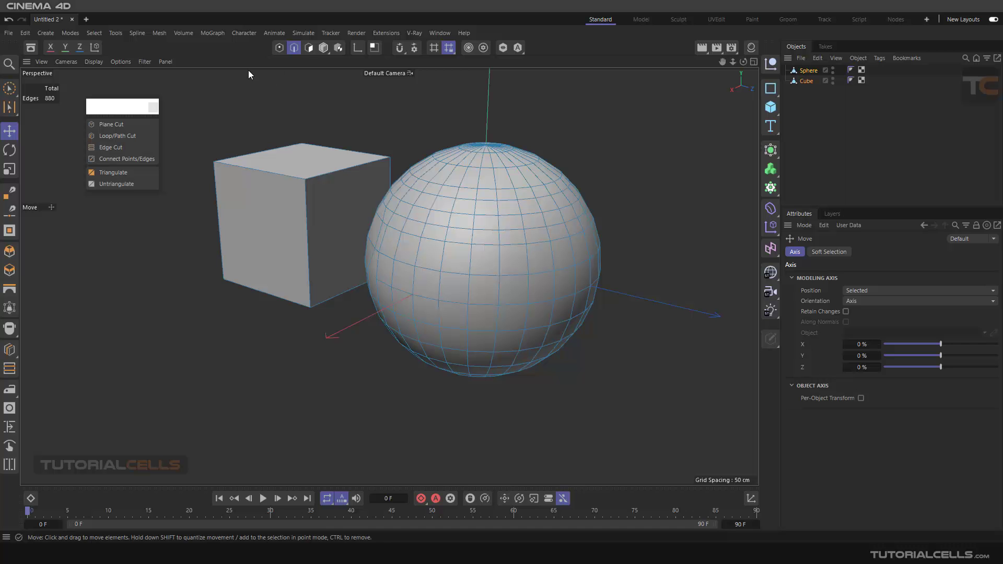
- Tear off Mesh > Cut as a floating palette and nudge it up-right in the viewport
click(160, 33)
mouse_move(204, 176)
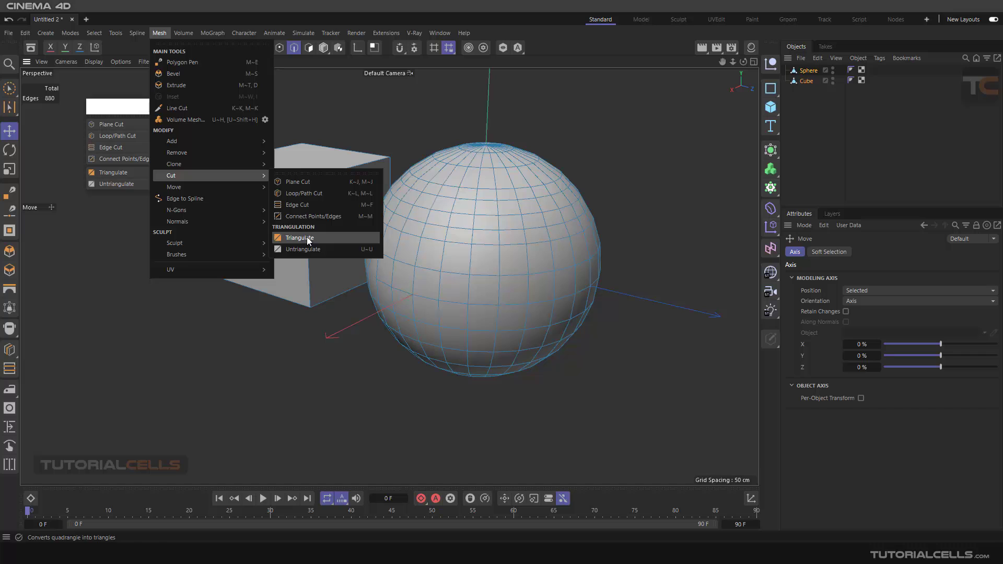
click(227, 321)
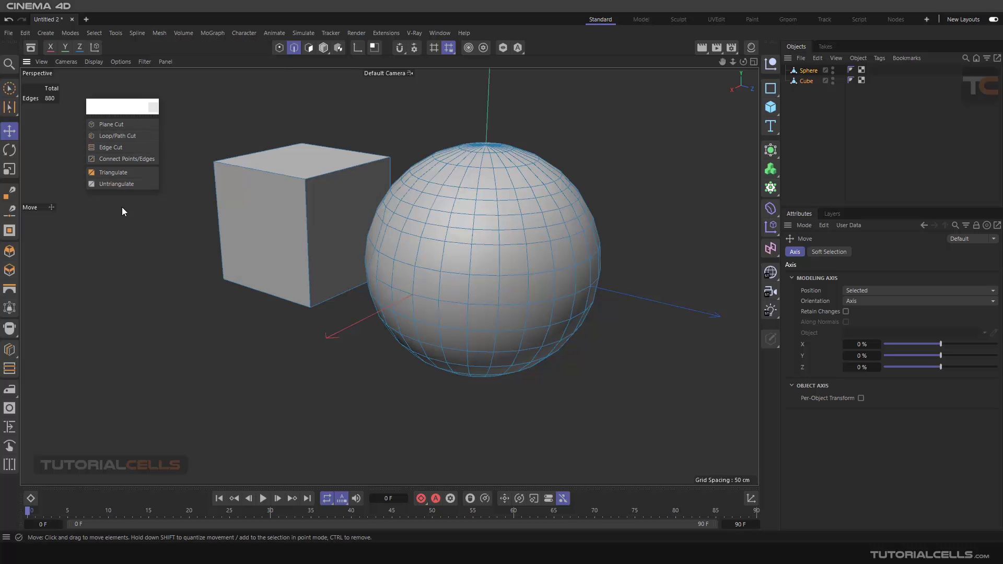
drag(118, 107, 121, 105)
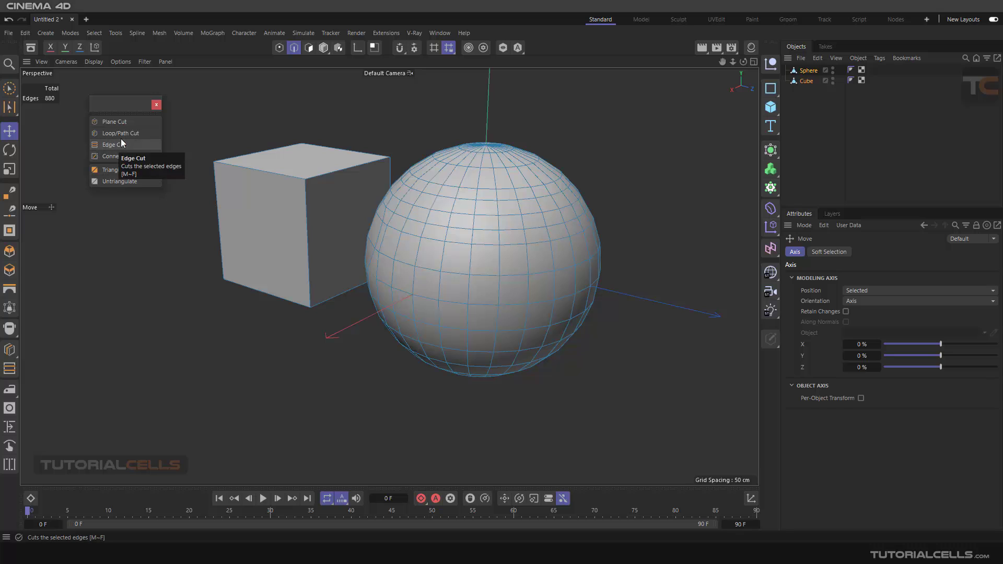
- Switch the sphere to Edge mode and zoom in on its upper part
key(Return)
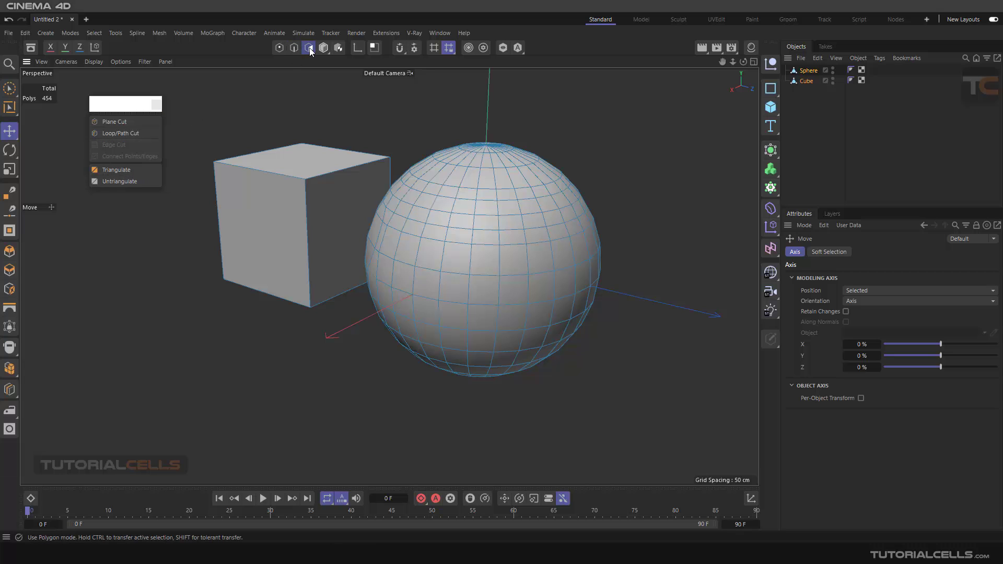
click(296, 47)
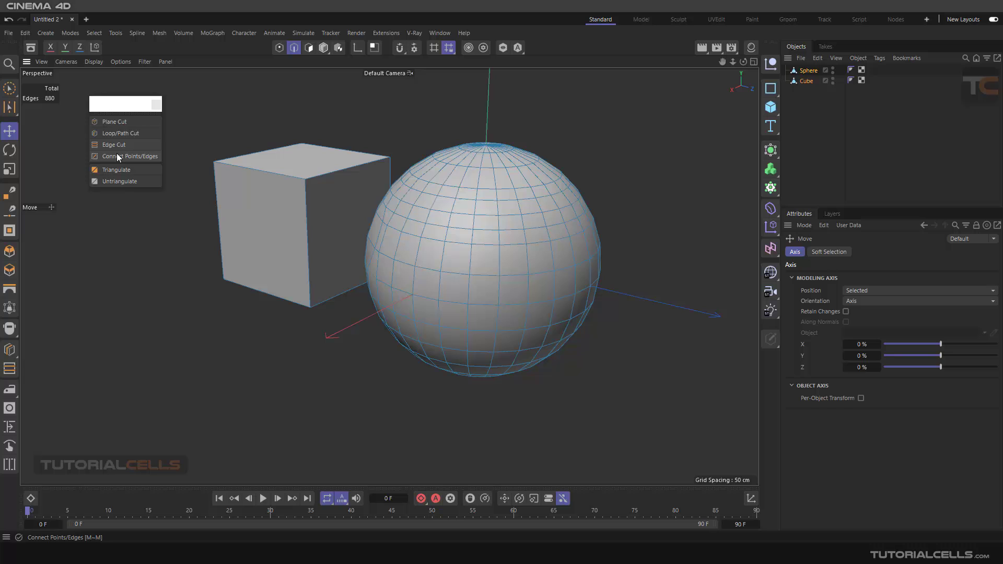
click(280, 48)
click(295, 48)
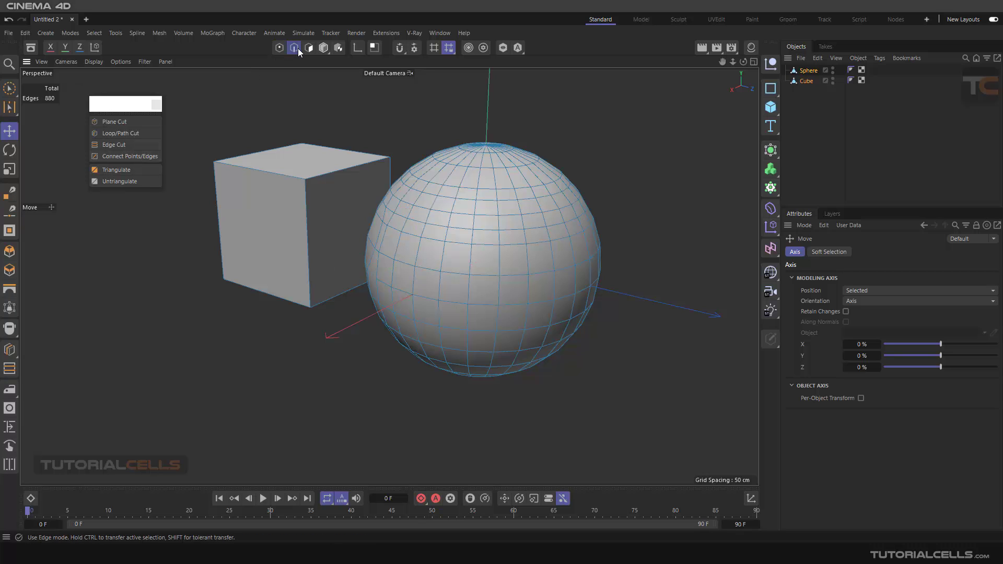
scroll(458, 236, up, 2)
scroll(458, 238, up, 2)
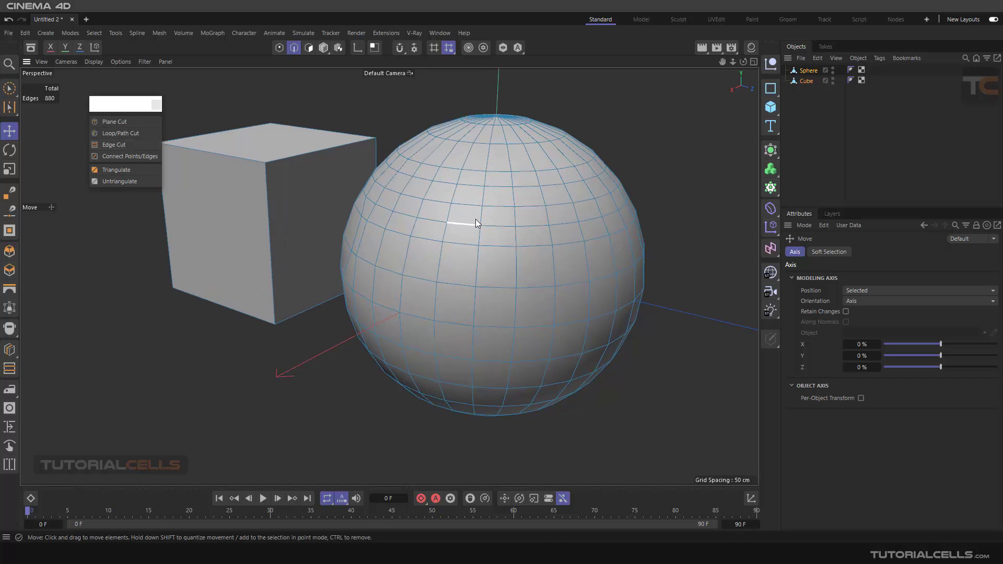
- Select six neighbouring vertical edges along one upper row of the sphere
click(430, 187)
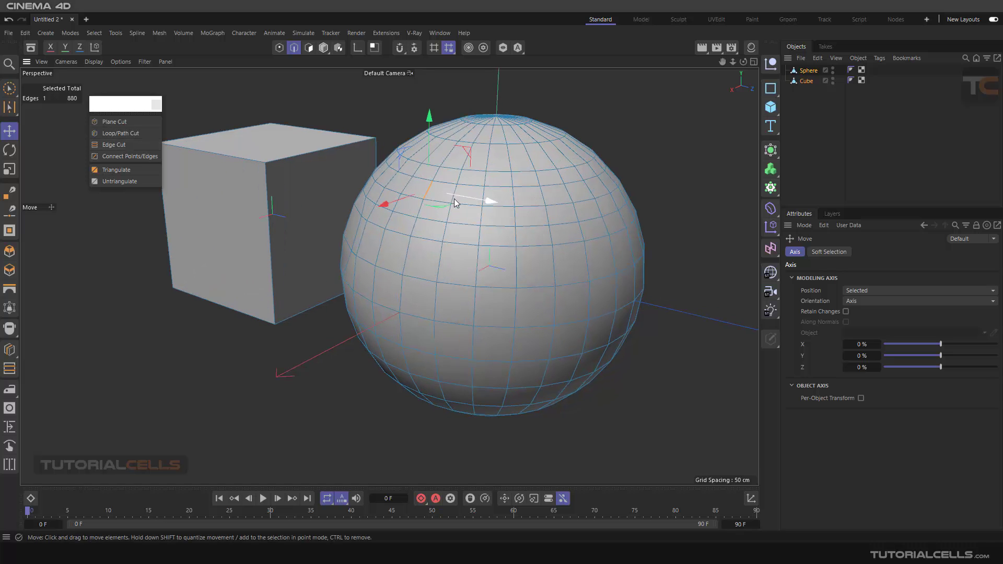
shift+click(485, 196)
shift+click(541, 196)
scroll(522, 193, up, 2)
scroll(510, 207, up, 2)
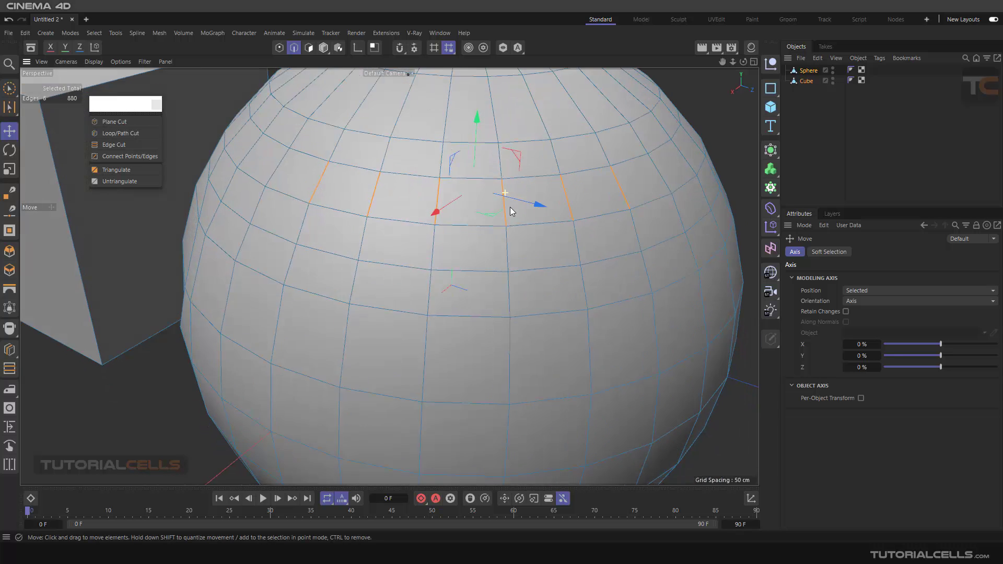
scroll(484, 178, up, 2)
scroll(474, 186, up, 1)
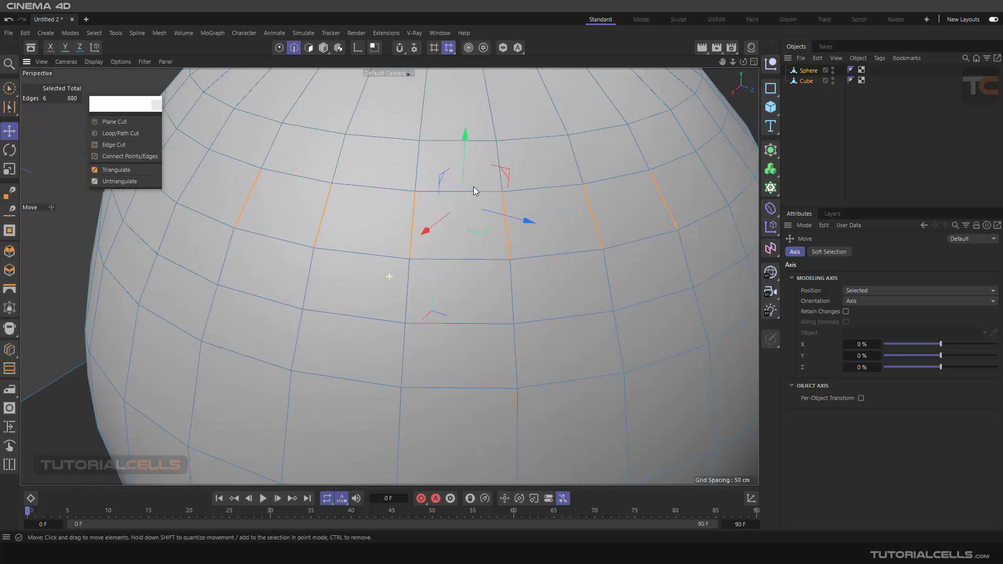
- Apply Edge Cut to the six selected edges, adding two new loops
click(117, 147)
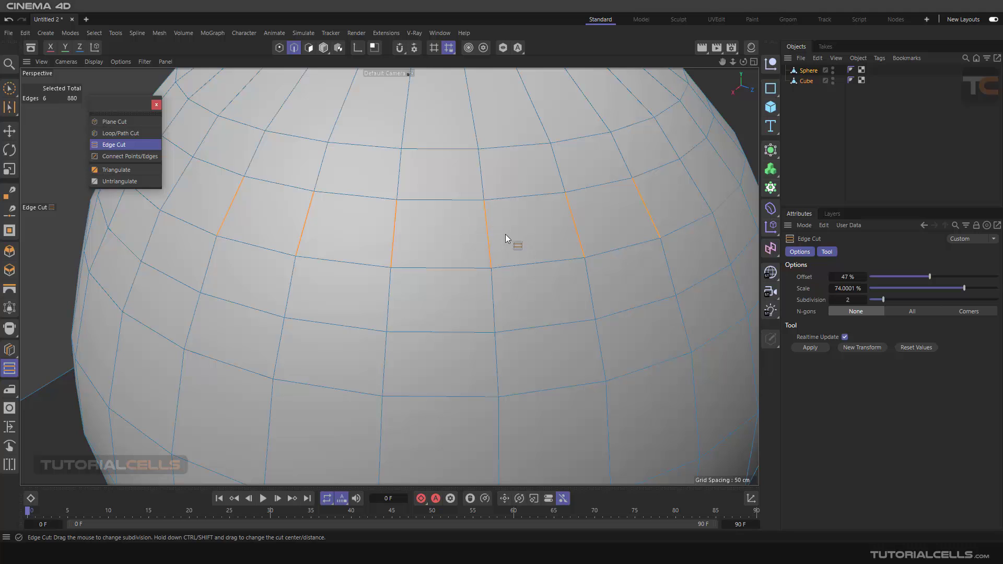
scroll(487, 227, up, 1)
scroll(493, 224, up, 1)
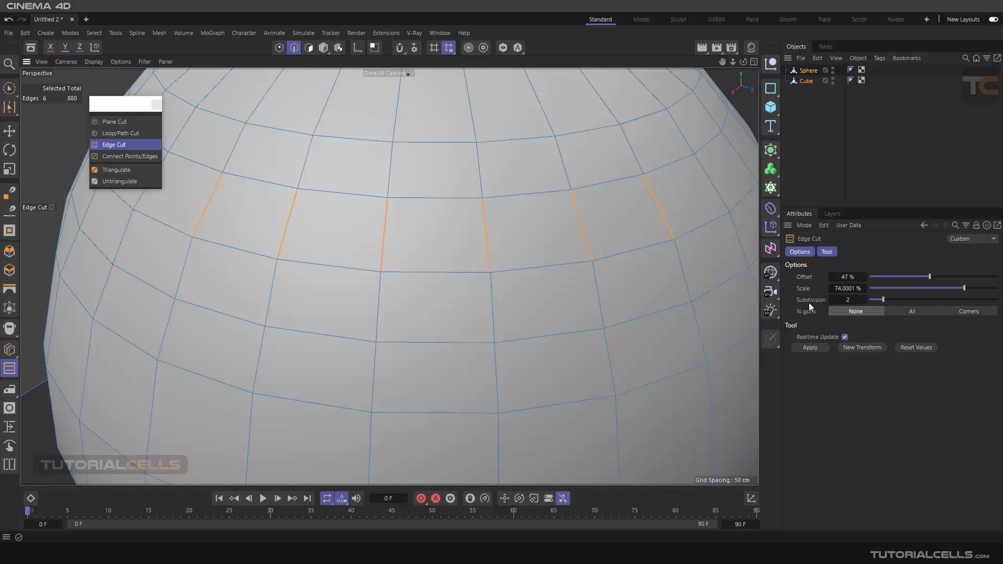
click(811, 348)
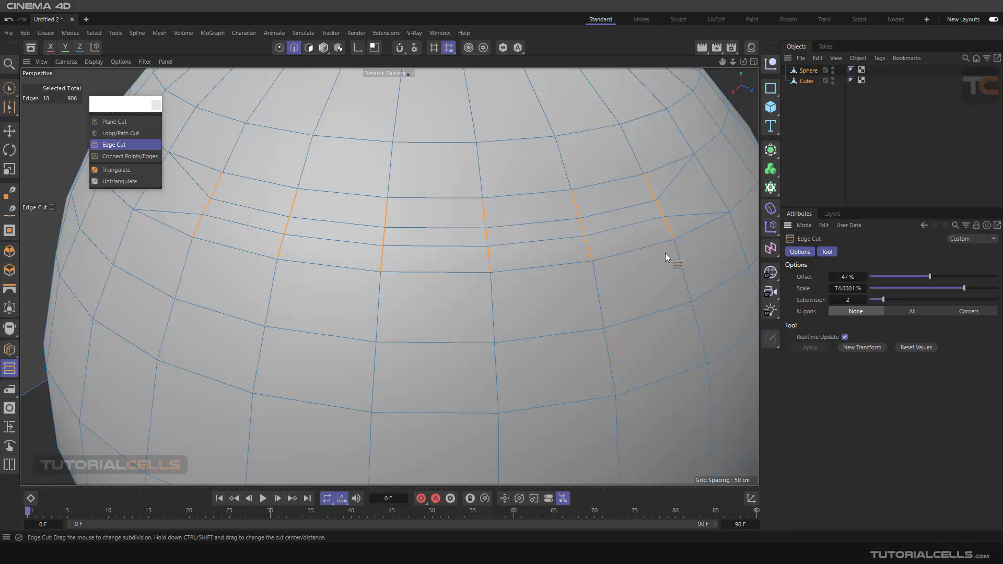
- Set Edge Cut Offset to 51%, Subdivision to 2 and Scale to 68%
drag(921, 276, 911, 272)
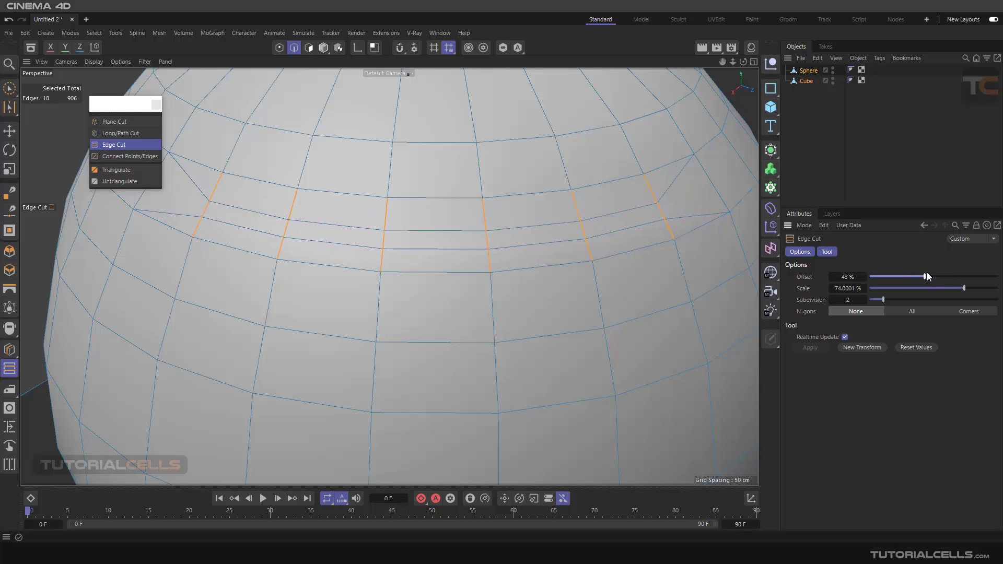
drag(910, 273, 934, 275)
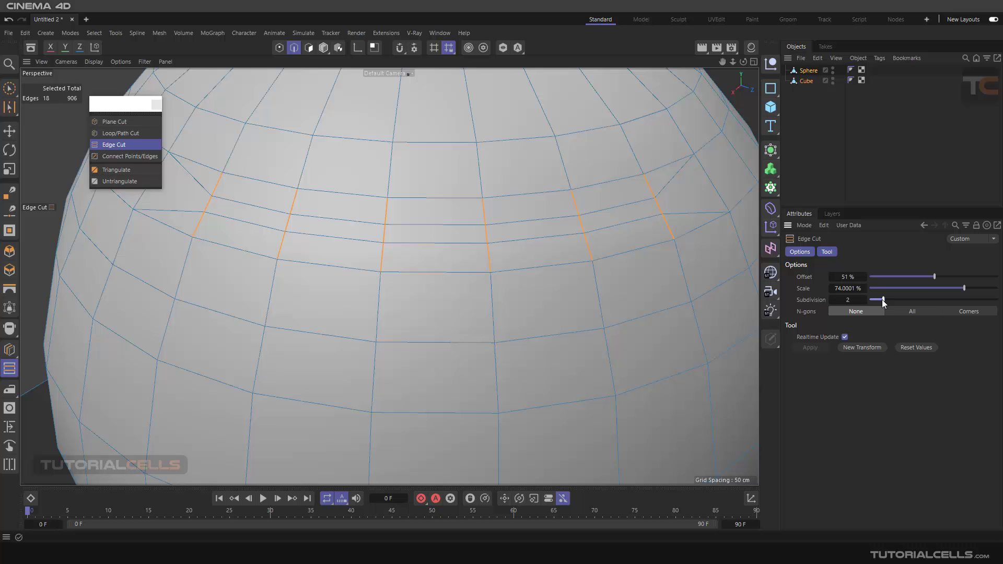
drag(882, 299, 876, 299)
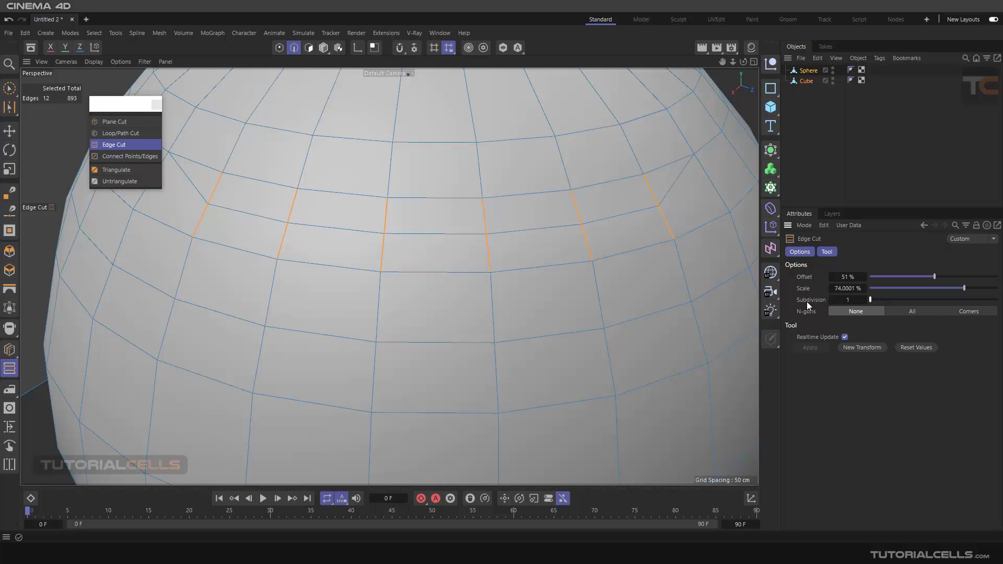
mouse_move(848, 300)
drag(871, 300, 880, 300)
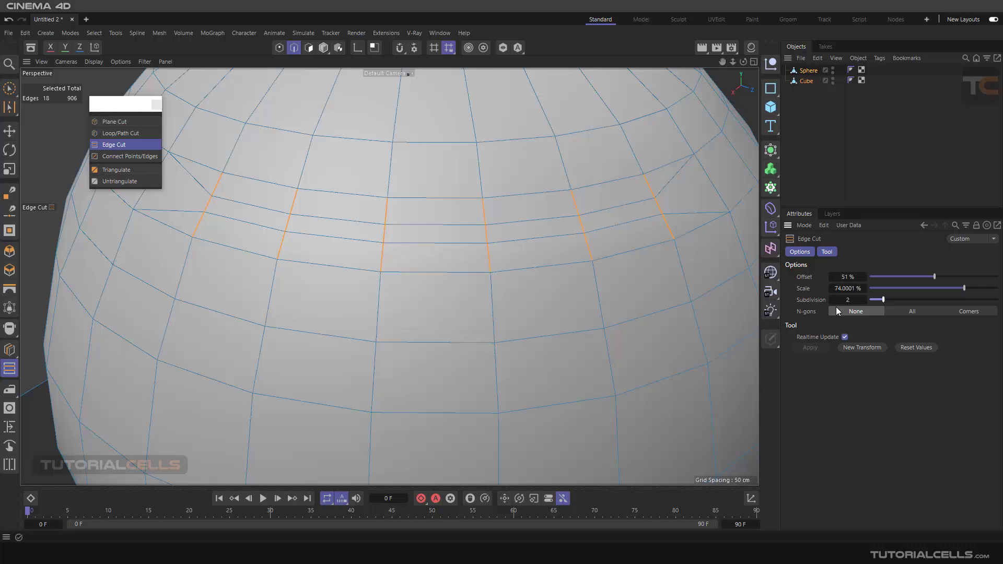
mouse_move(964, 295)
mouse_down()
mouse_move(882, 283)
mouse_move(939, 288)
mouse_move(917, 300)
mouse_move(957, 288)
mouse_move(889, 296)
mouse_up()
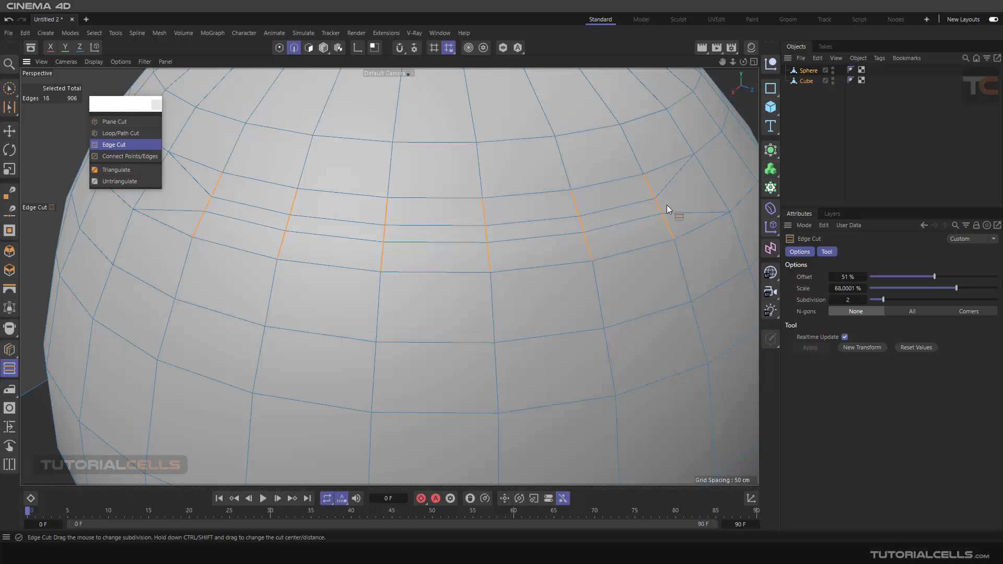
scroll(662, 201, up, 2)
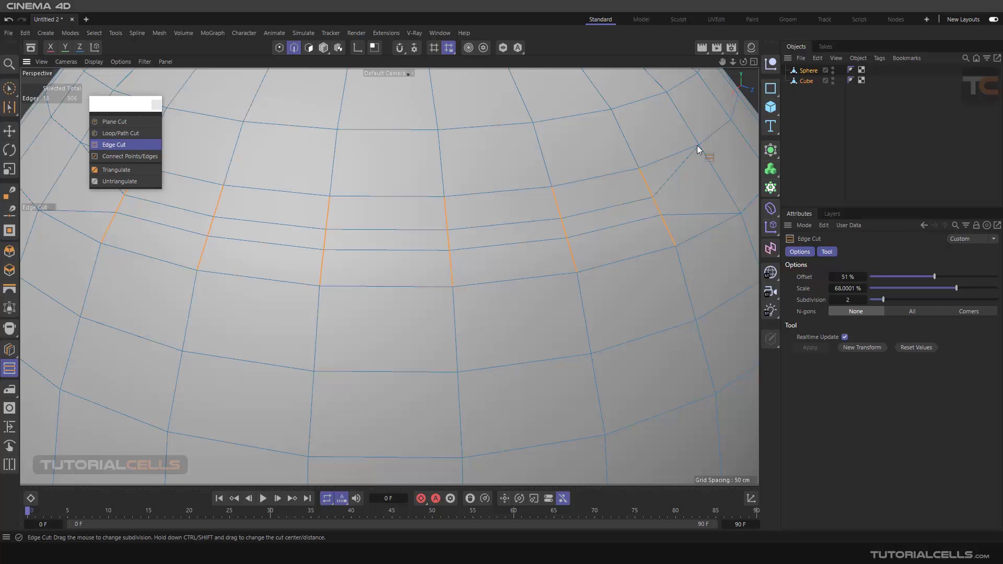
- Set Edge Cut N-gons to All, then return to the Move tool in Point mode
click(899, 312)
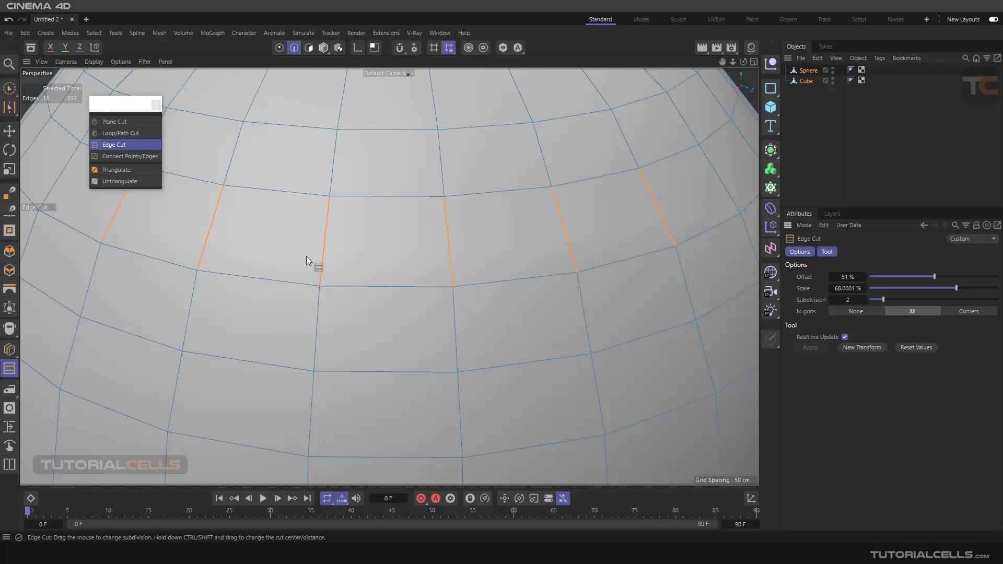
scroll(341, 218, down, 5)
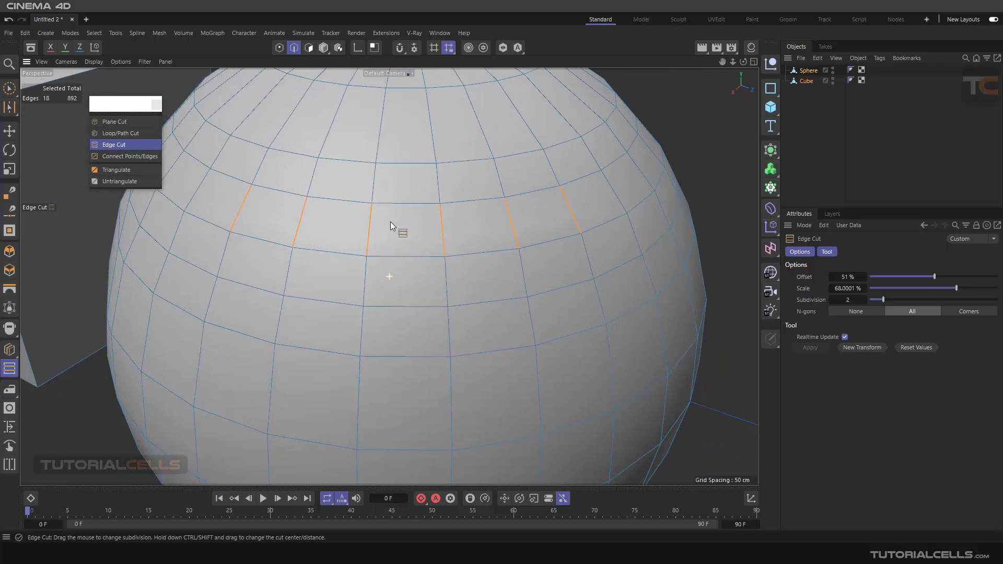
scroll(390, 221, down, 2)
scroll(481, 223, up, 2)
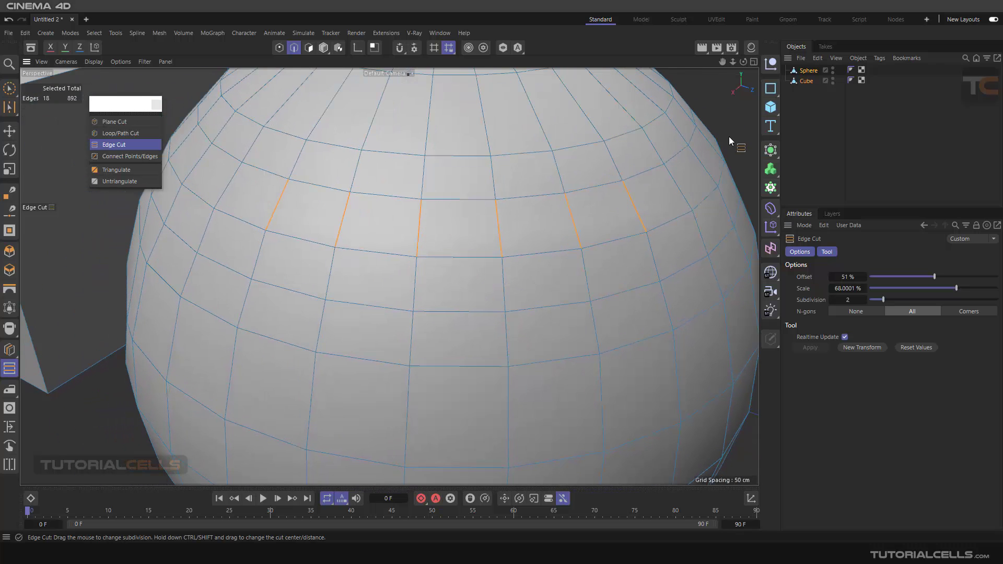
click(9, 131)
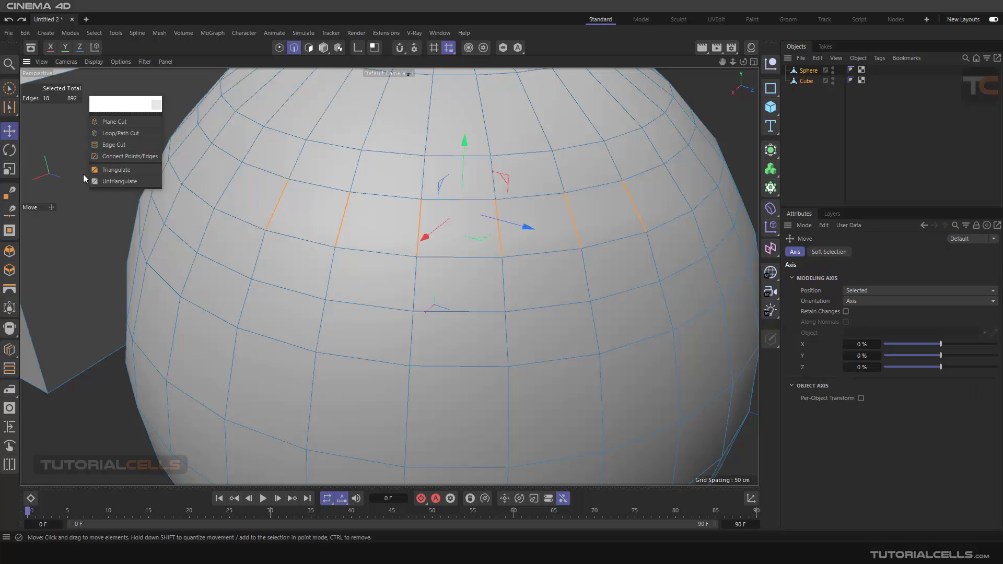
click(281, 50)
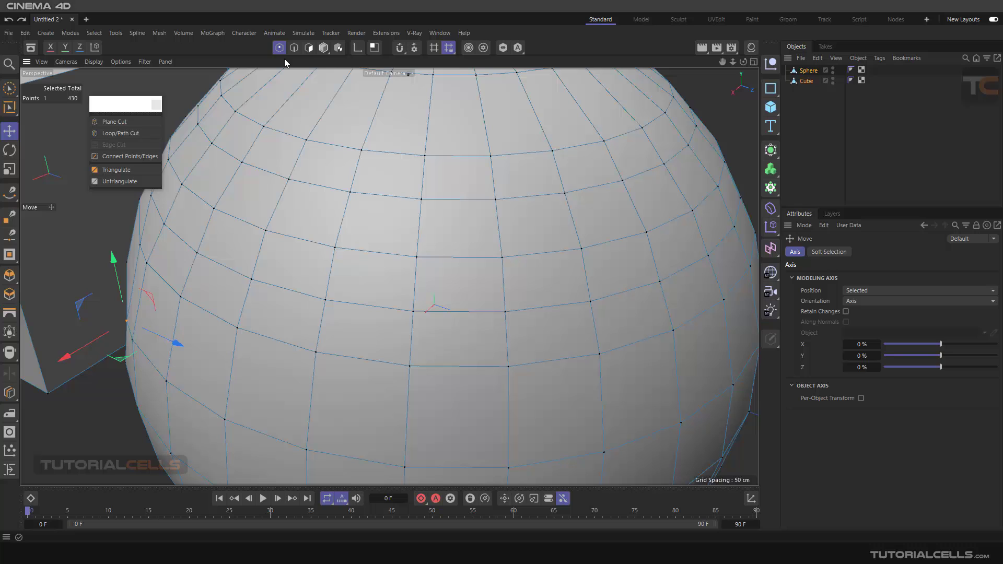
- Apply a new two-loop Edge Cut to the selected edges with n-gons only at corners
click(294, 48)
click(130, 144)
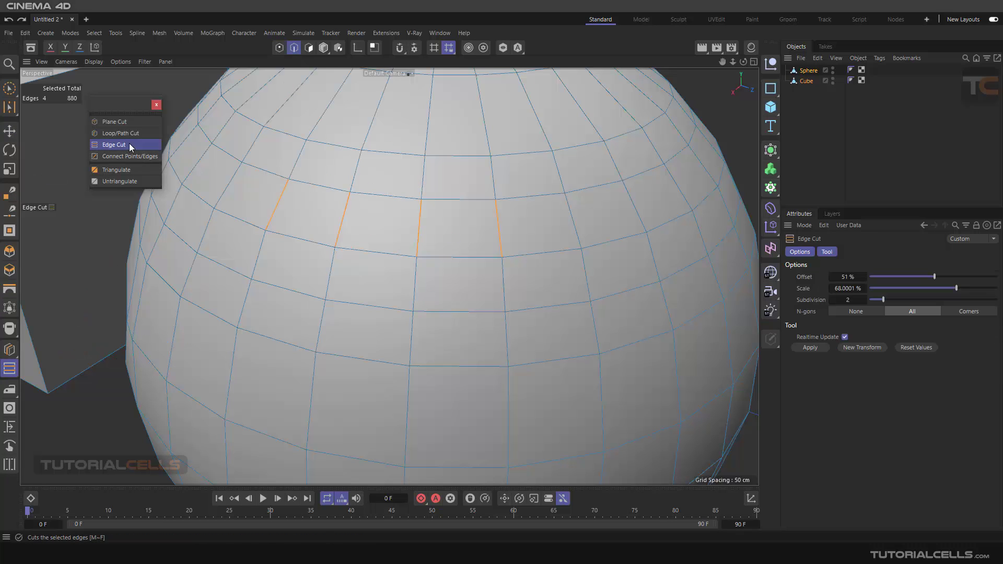
click(964, 312)
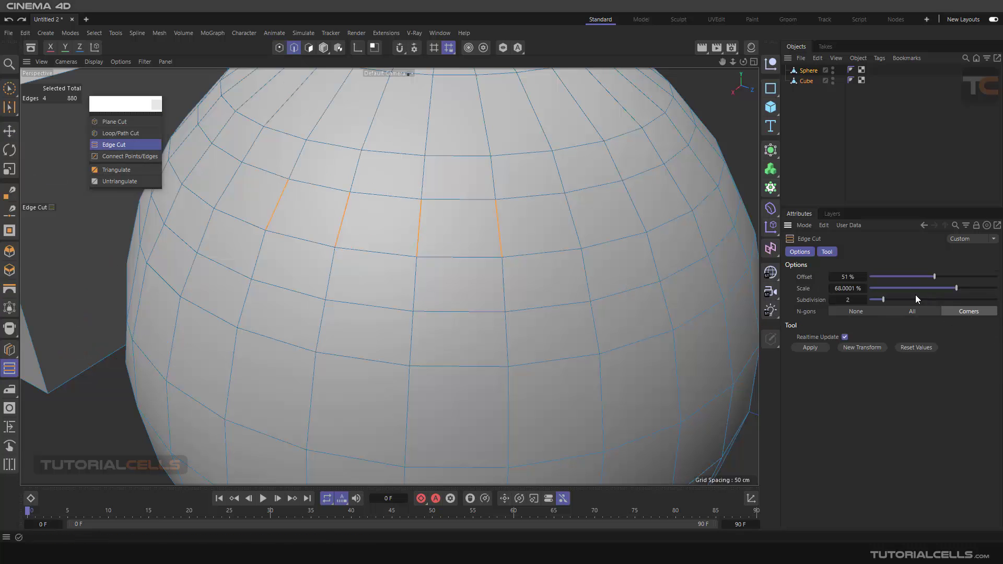
click(809, 346)
scroll(501, 230, up, 3)
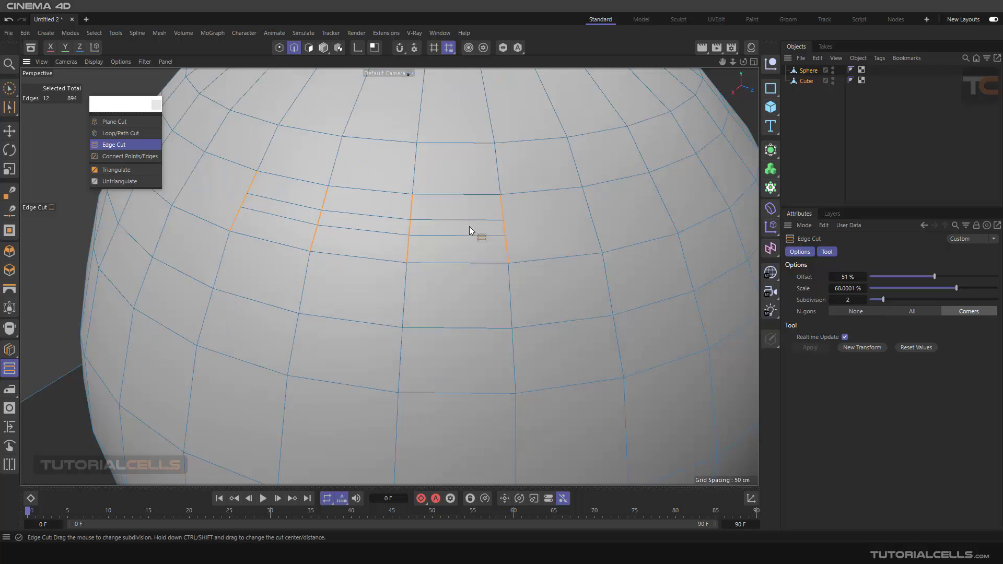
scroll(470, 228, up, 3)
scroll(475, 227, up, 2)
scroll(575, 245, up, 2)
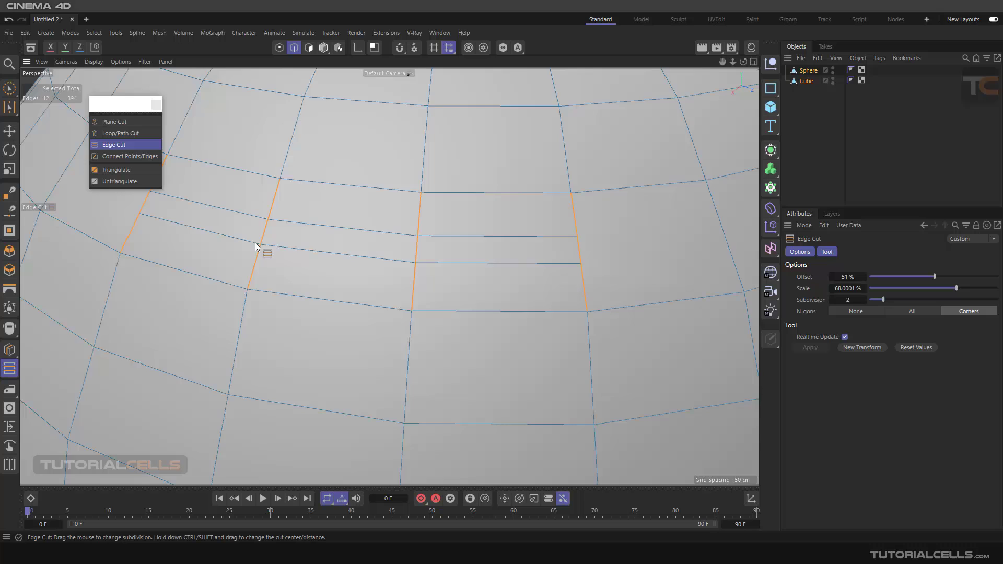
alt+middle_drag(256, 246, 285, 250)
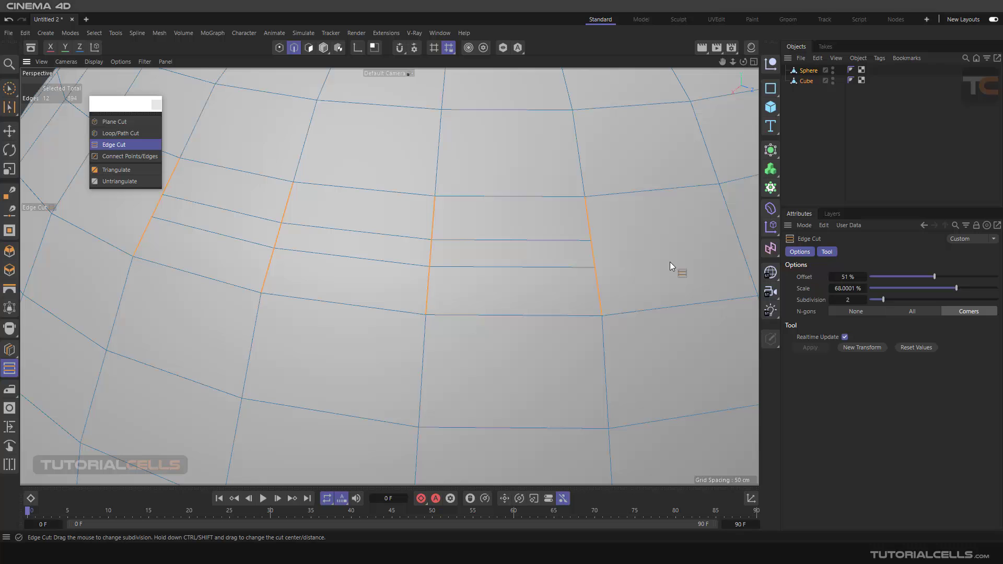
mouse_move(572, 263)
alt+right_down()
mouse_move(437, 274)
mouse_move(447, 283)
alt+right_up()
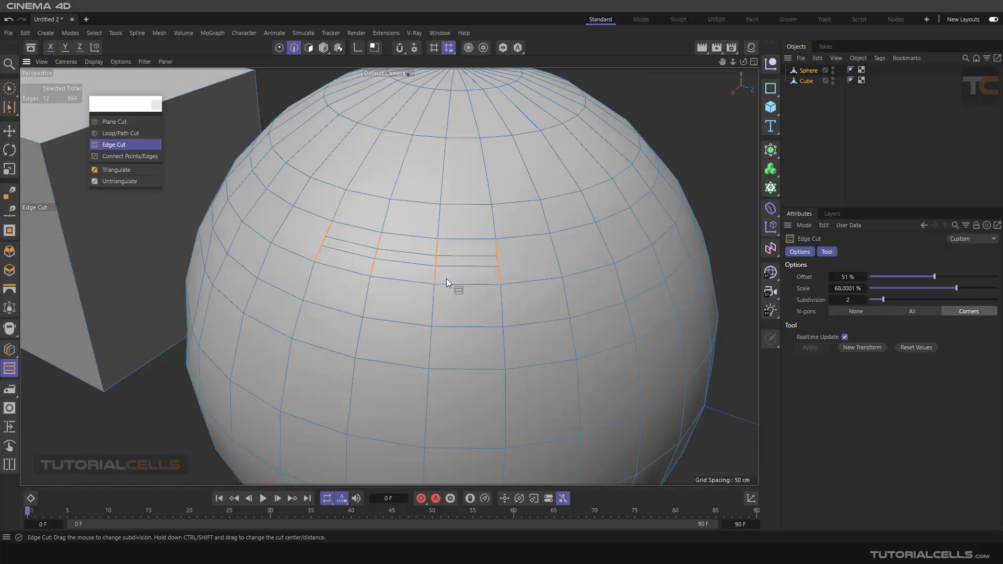
- With the Move tool, select three vertical edges near the sphere's top
key(e)
scroll(445, 280, up, 1)
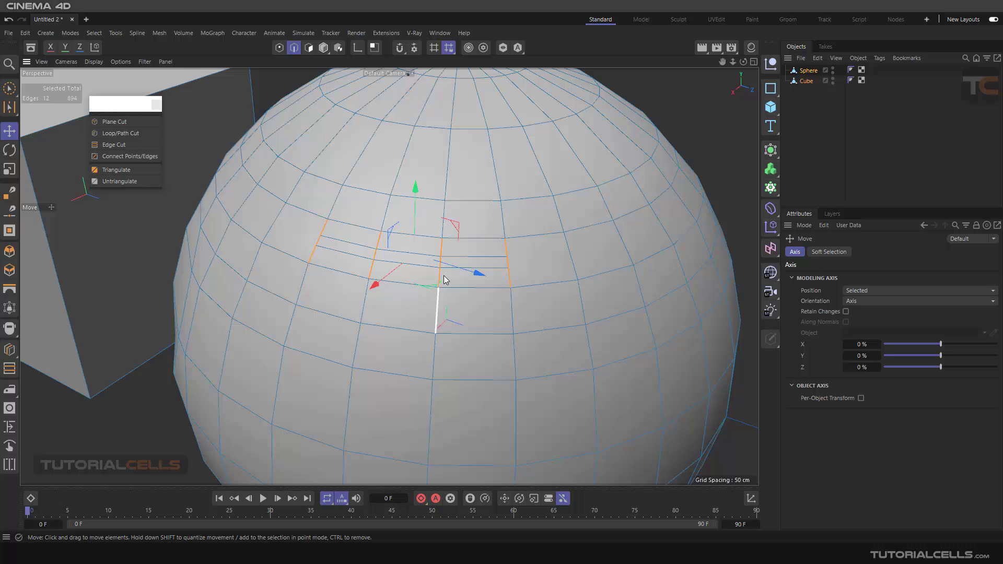
scroll(460, 271, down, 2)
scroll(417, 195, up, 3)
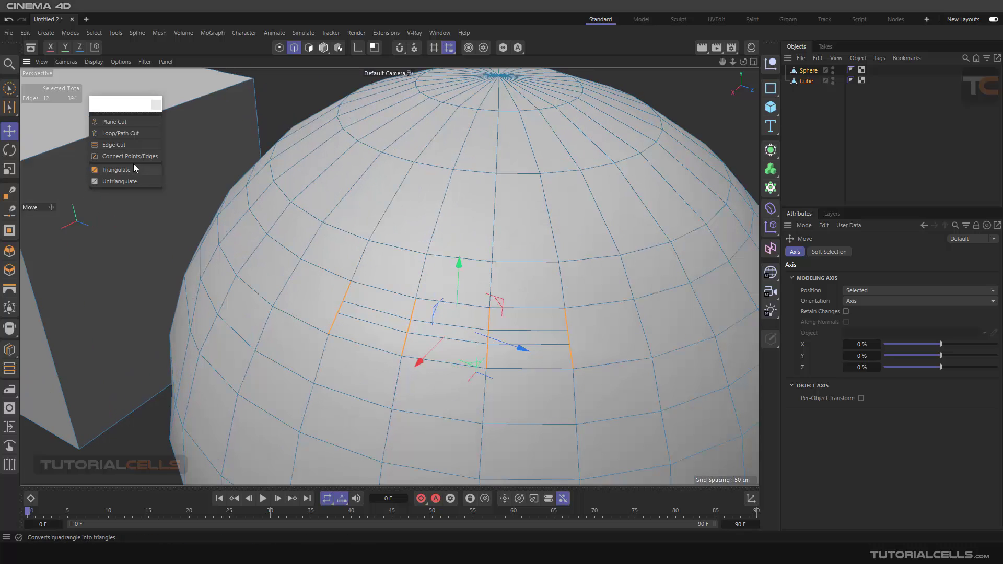
click(377, 163)
shift+click(403, 186)
shift+click(445, 192)
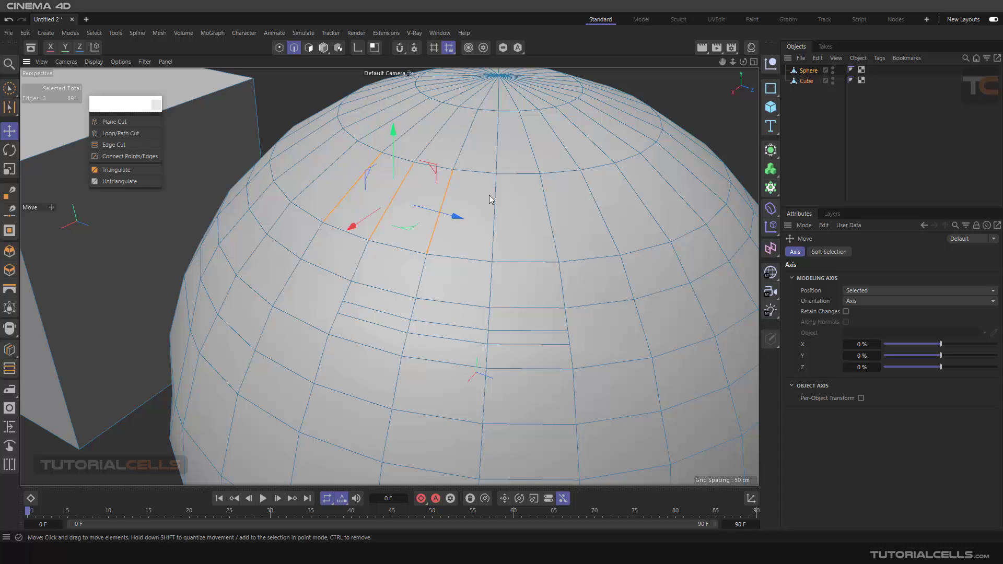
- Add more top-row edges and several right-side edges to the selection
shift+click(491, 201)
alt+drag(470, 204, 444, 211)
shift+click(546, 209)
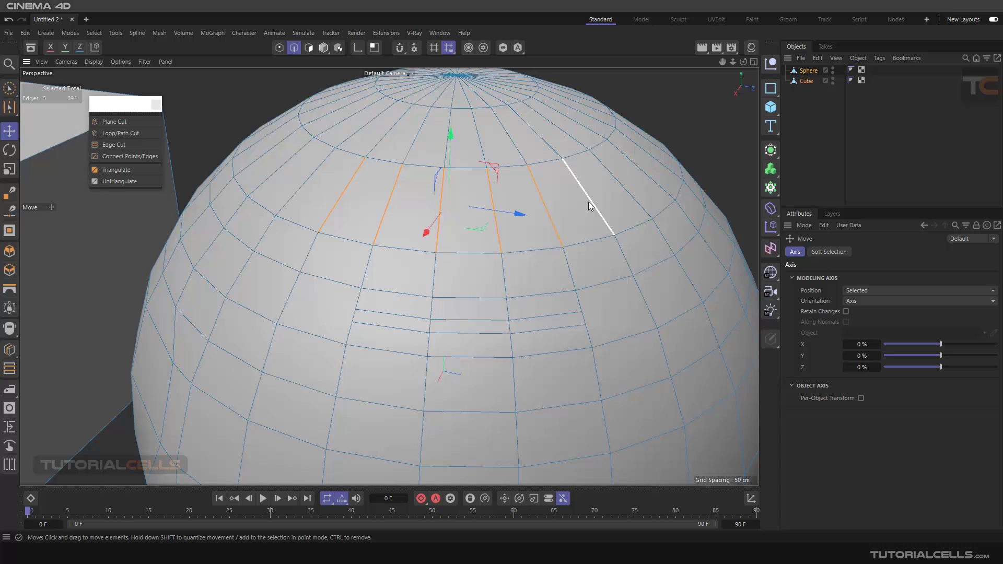
shift+click(589, 201)
shift+click(631, 227)
shift+click(654, 281)
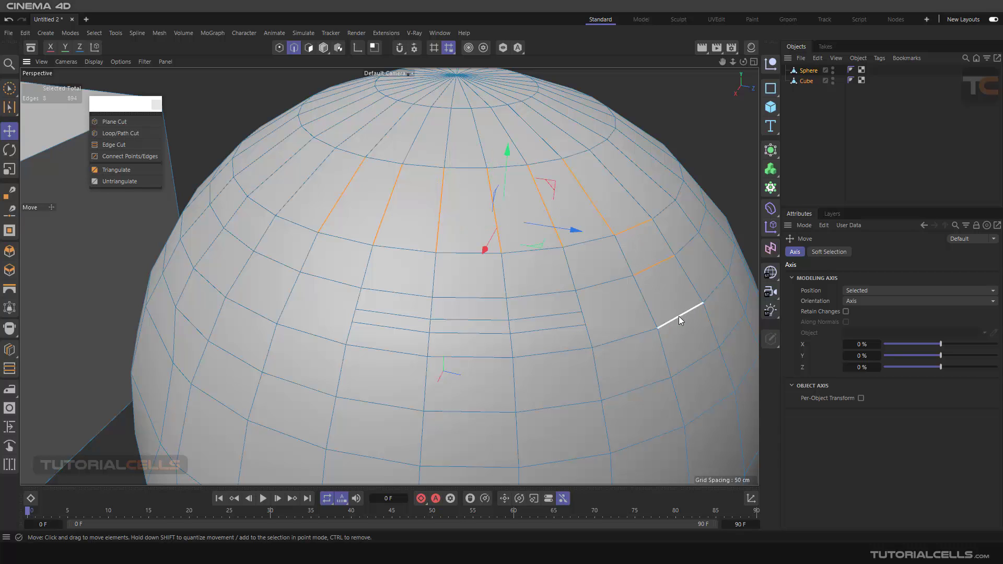
shift+click(679, 316)
- Join three selected points near the top with Connect Points/Edges, then deselect
click(280, 48)
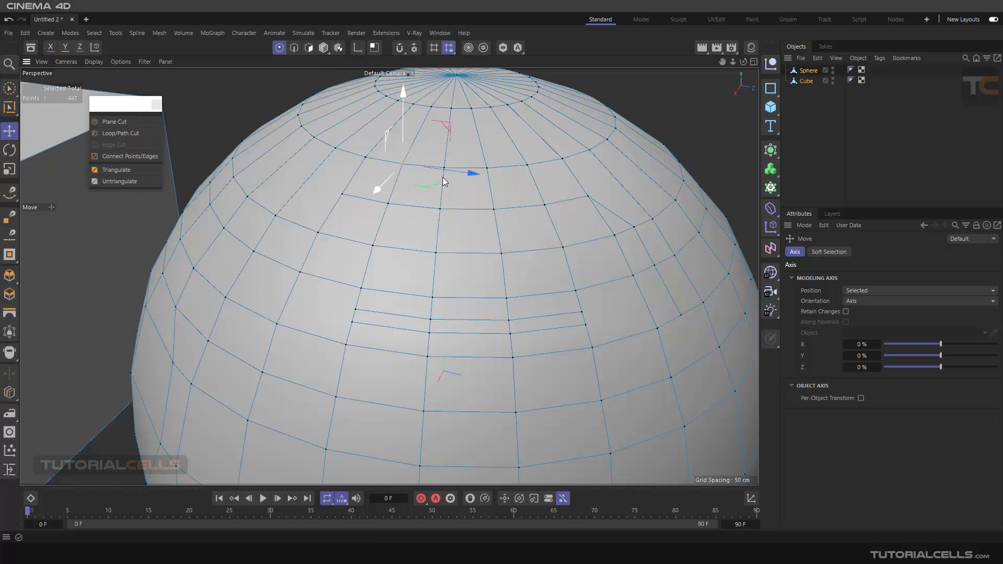
shift+click(440, 209)
shift+click(502, 254)
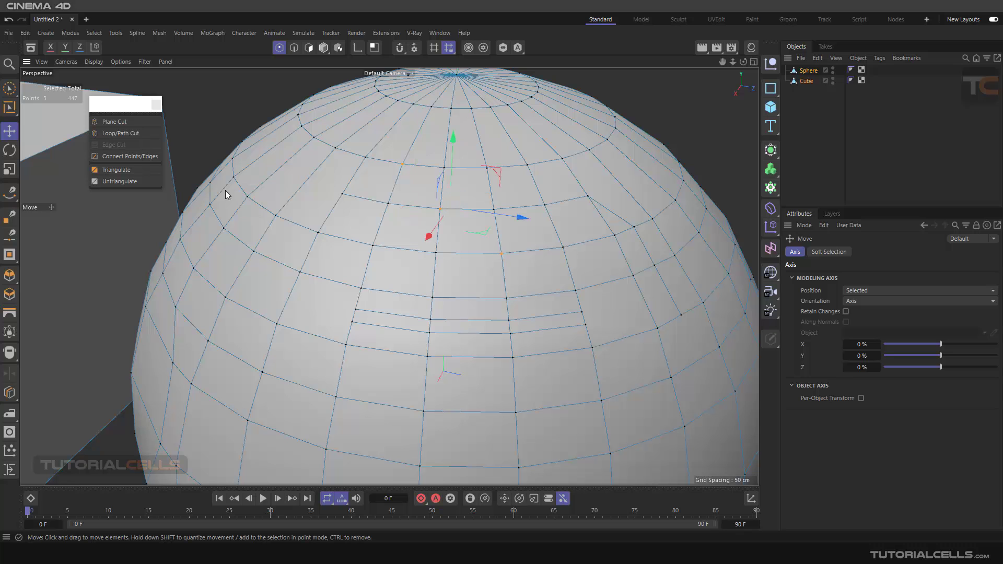
click(141, 156)
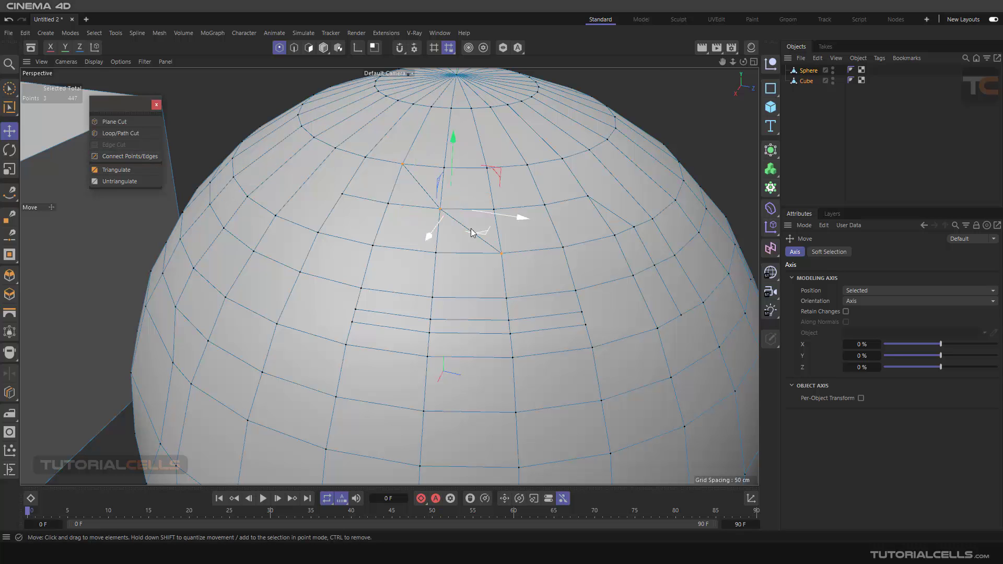
scroll(460, 220, up, 3)
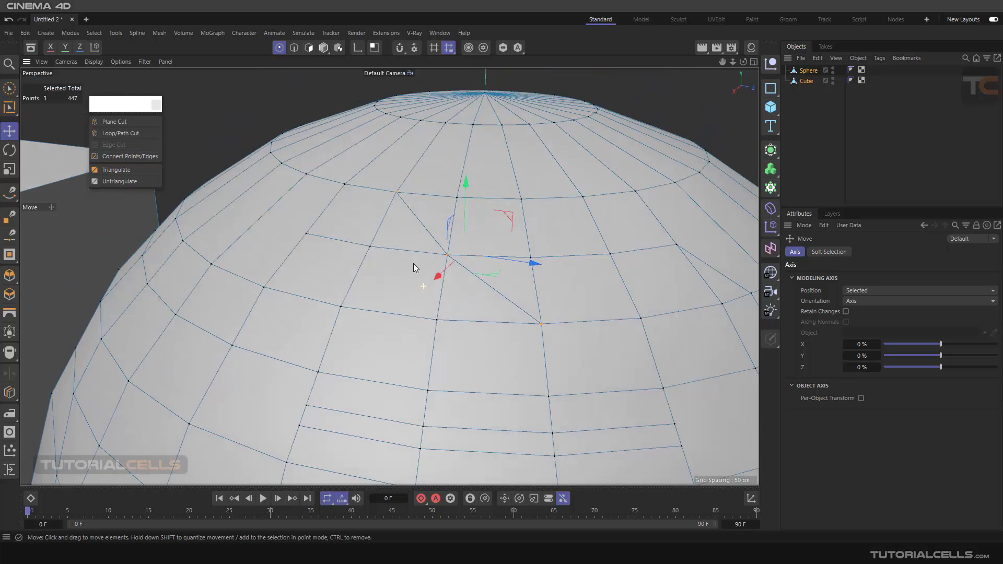
scroll(413, 263, down, 2)
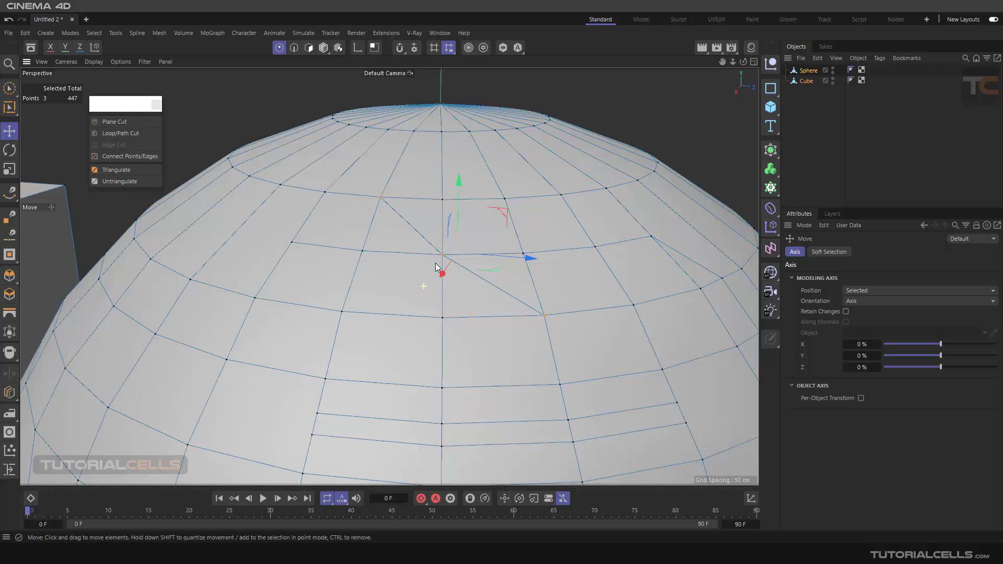
scroll(413, 263, down, 3)
scroll(580, 178, down, 3)
click(582, 177)
- Triangulate the whole sphere, inspect it, then undo the triangulation
click(120, 169)
mouse_move(412, 283)
alt+mouse_down()
mouse_move(448, 303)
mouse_move(431, 305)
alt+mouse_up()
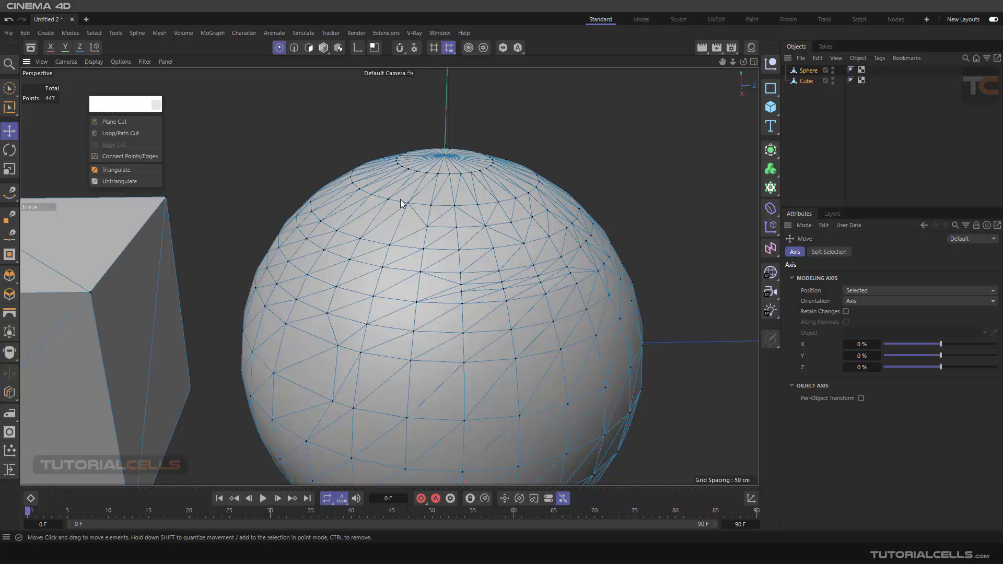
key(ctrl+z)
scroll(382, 218, up, 3)
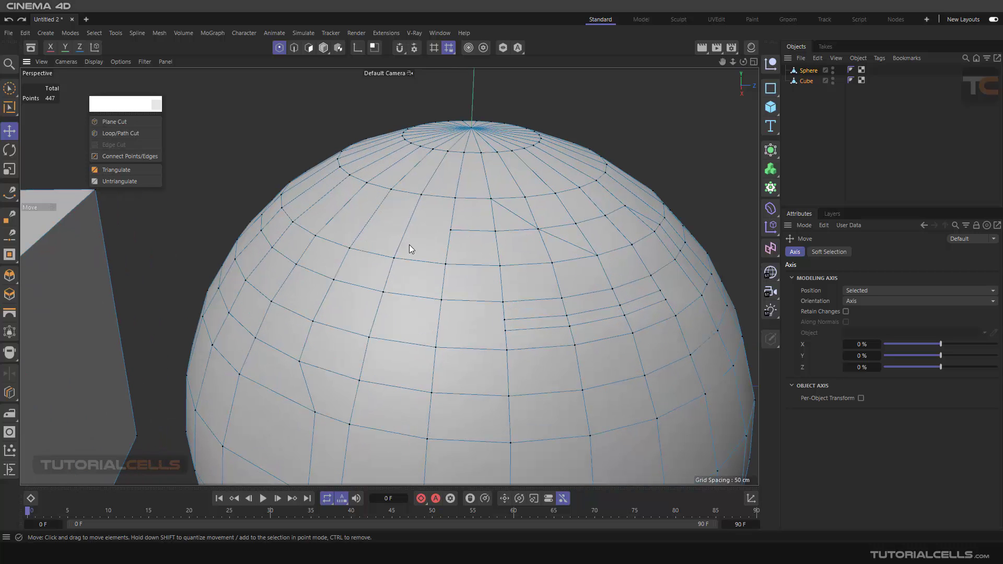
scroll(356, 252, down, 3)
- Triangulate only three selected polygons near the sphere's top, then deselect them
click(309, 48)
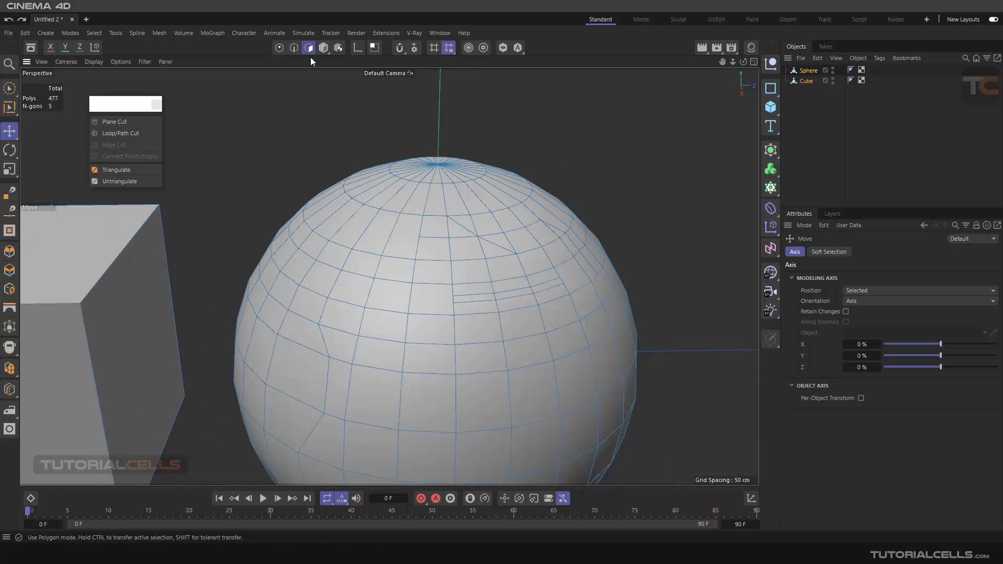
click(381, 231)
shift+click(380, 272)
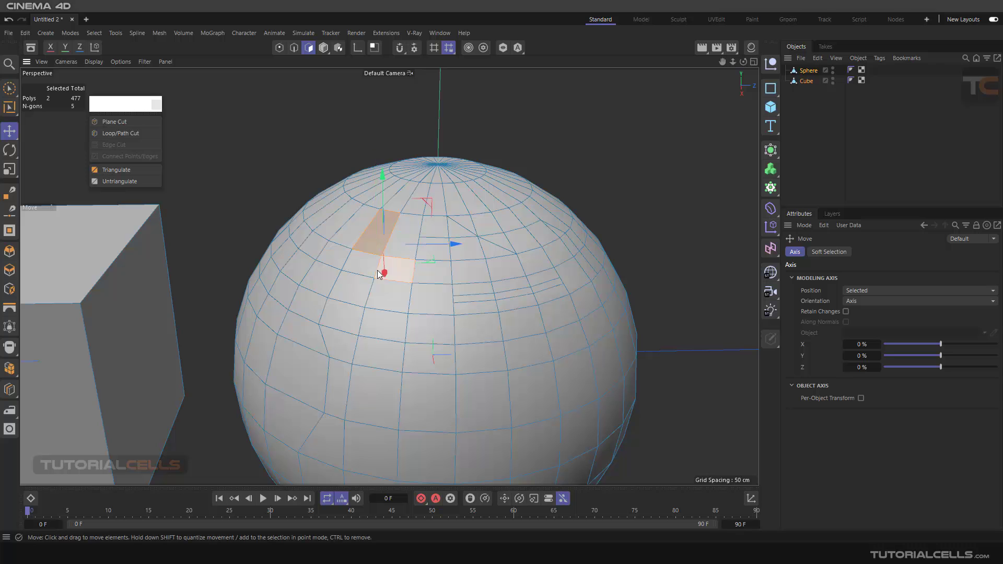
scroll(360, 262, up, 2)
scroll(355, 253, up, 1)
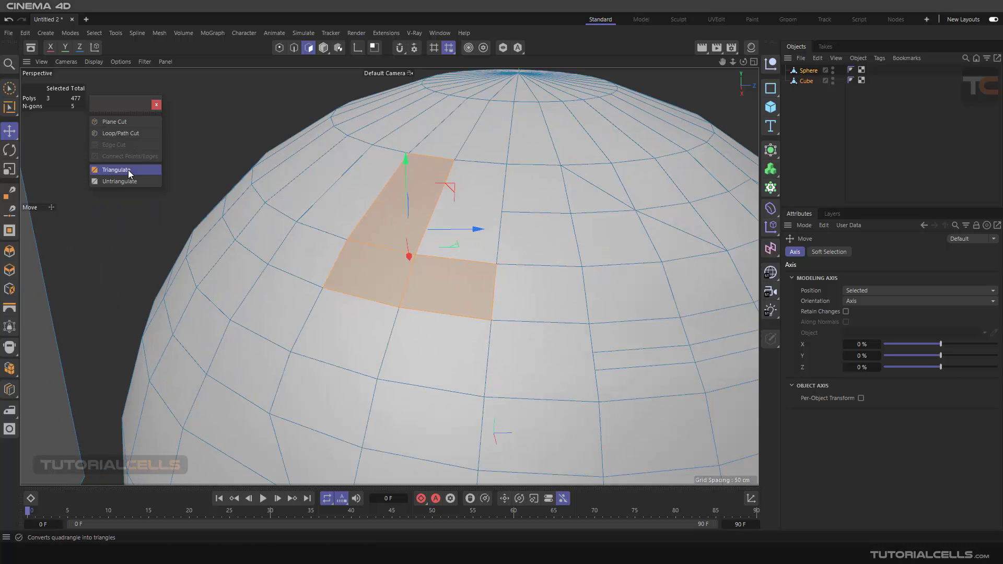
click(127, 170)
click(208, 122)
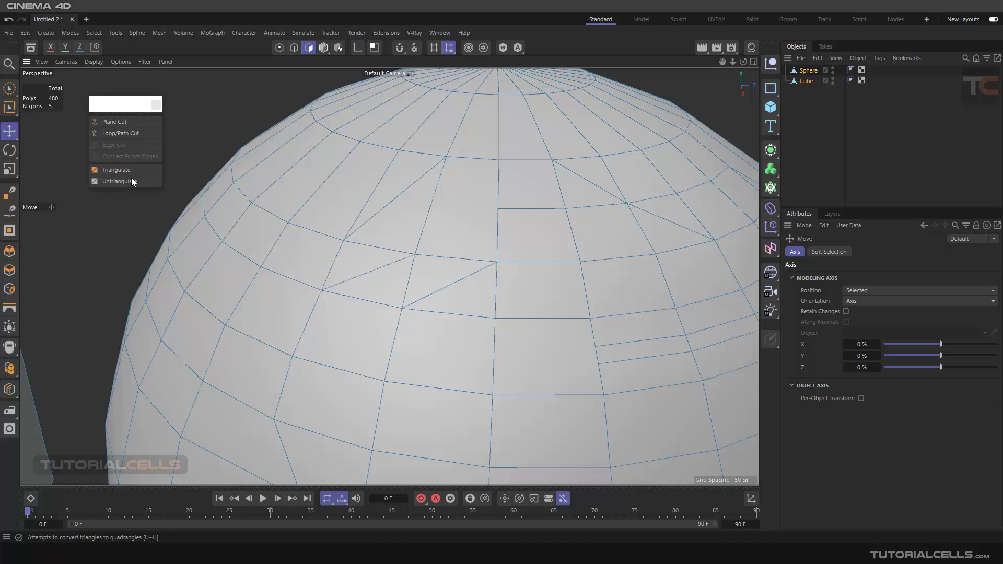
- Untriangulate all of the sphere's polygons with Ctrl+A, then clear the selection
click(124, 181)
scroll(343, 224, down, 2)
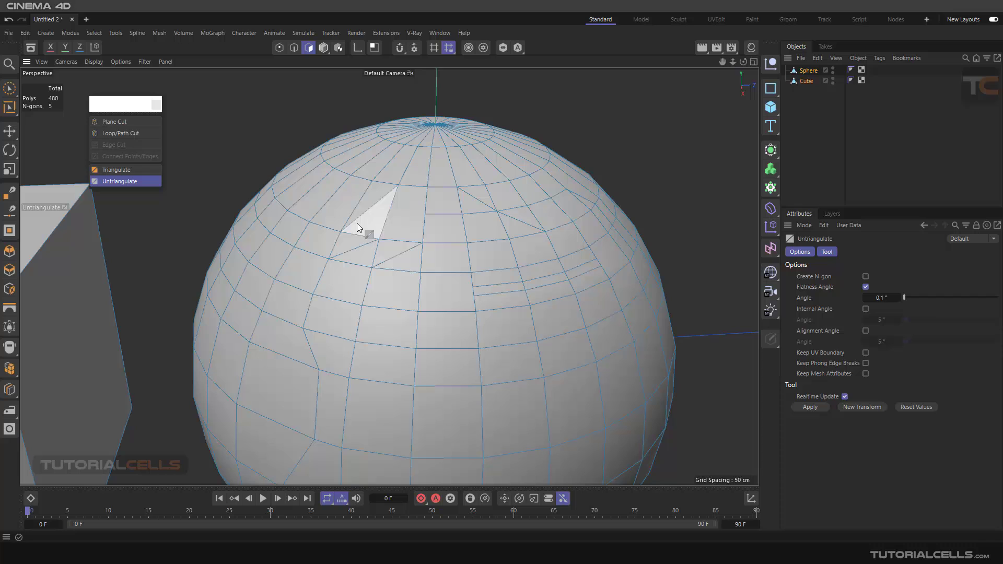
click(358, 226)
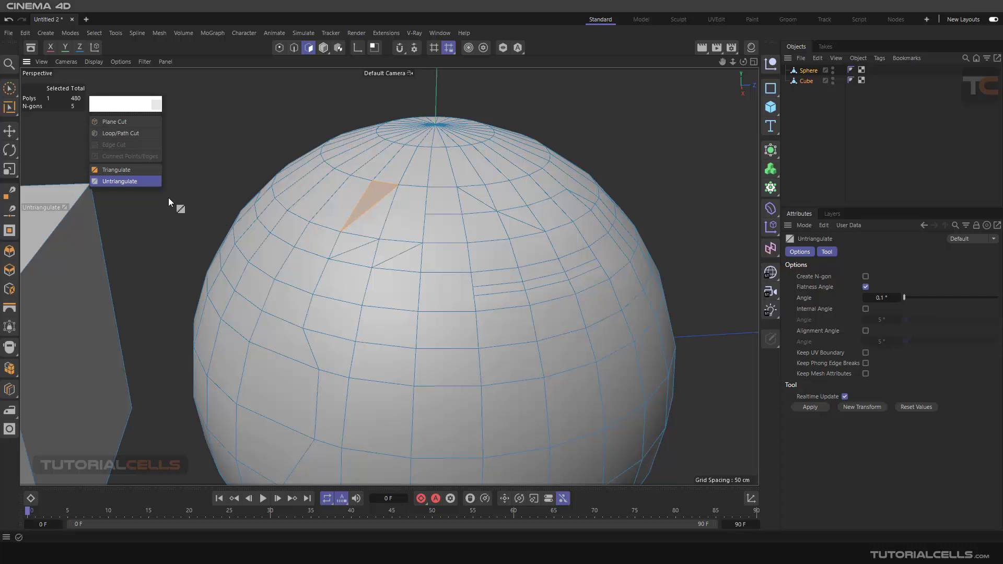
key(ctrl+a)
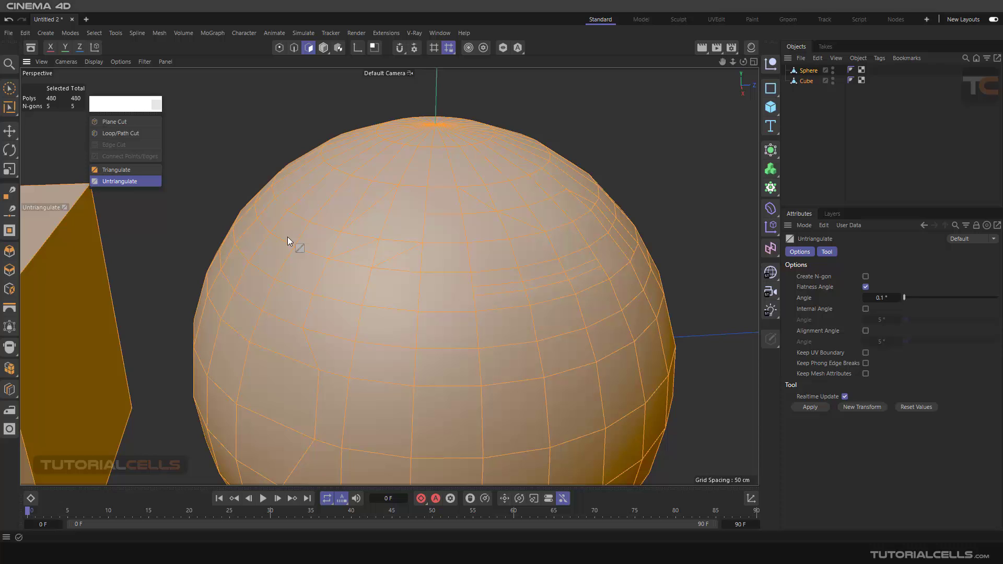
key(ctrl+shift+a)
scroll(331, 196, down, 3)
alt+drag(381, 223, 459, 225)
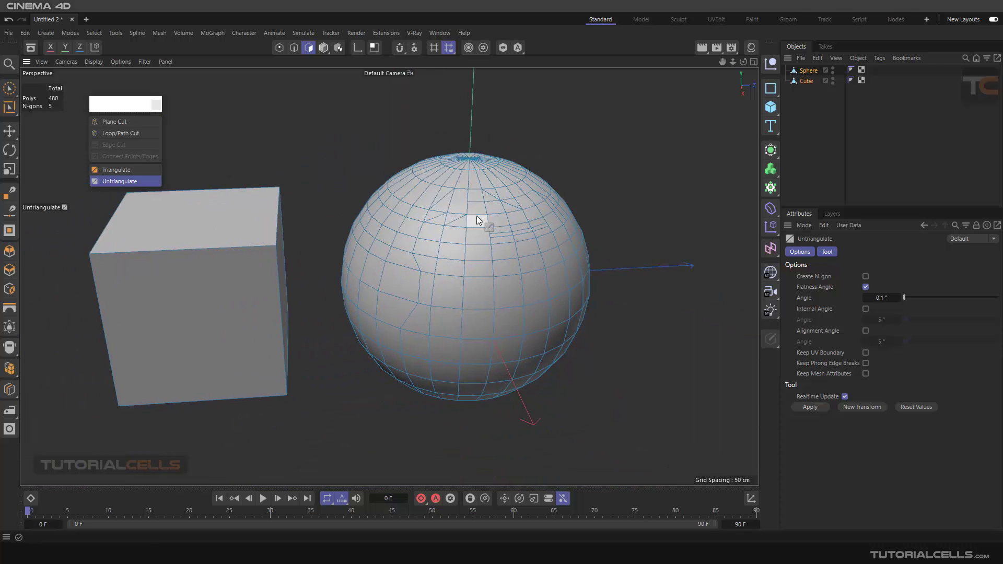
scroll(465, 224, up, 2)
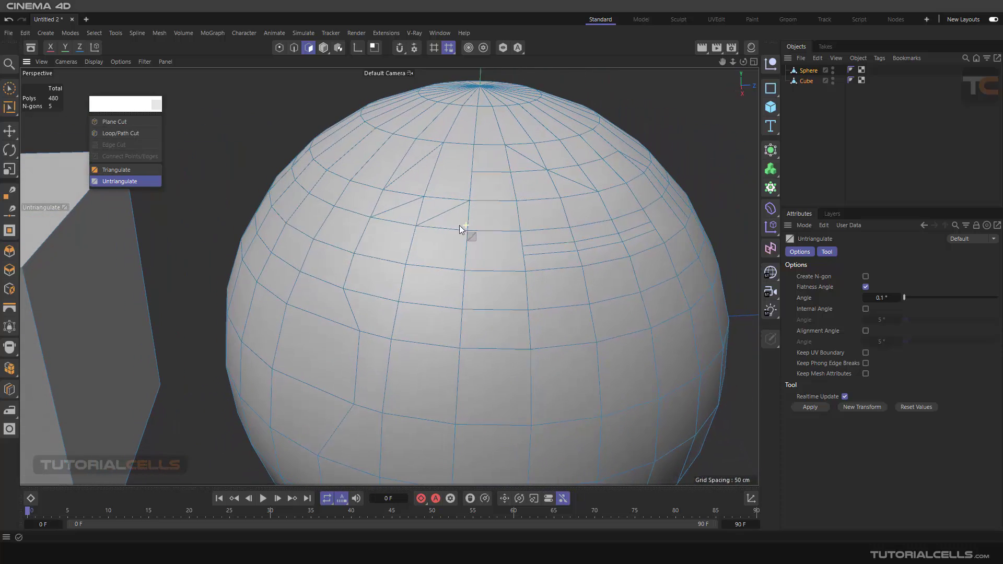
- Triangulate all polygons of the sphere and cube (886 total), then orbit to inspect them
click(145, 170)
scroll(468, 226, down, 3)
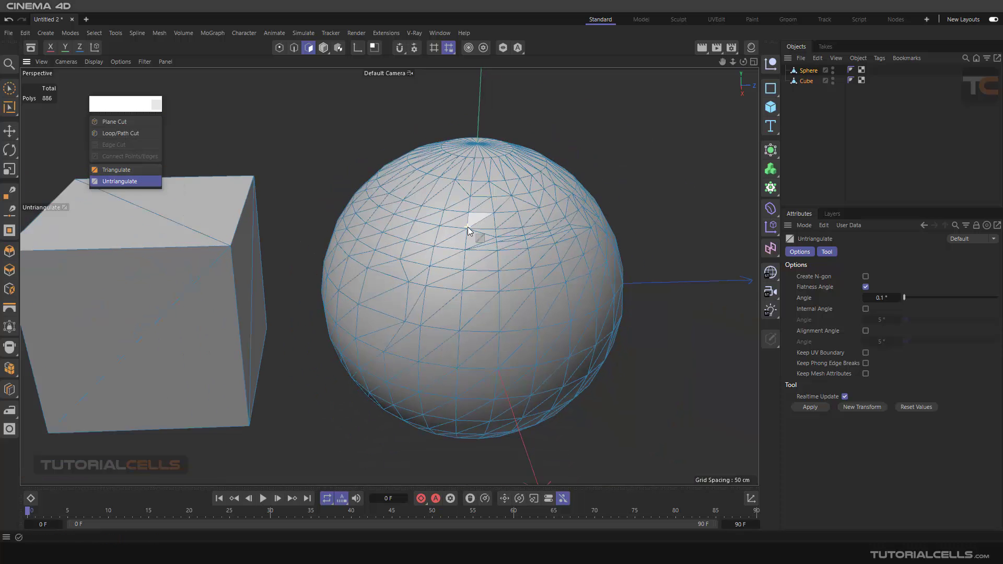
scroll(468, 226, down, 2)
mouse_move(510, 248)
alt+mouse_down()
mouse_move(206, 202)
mouse_move(531, 204)
alt+mouse_up()
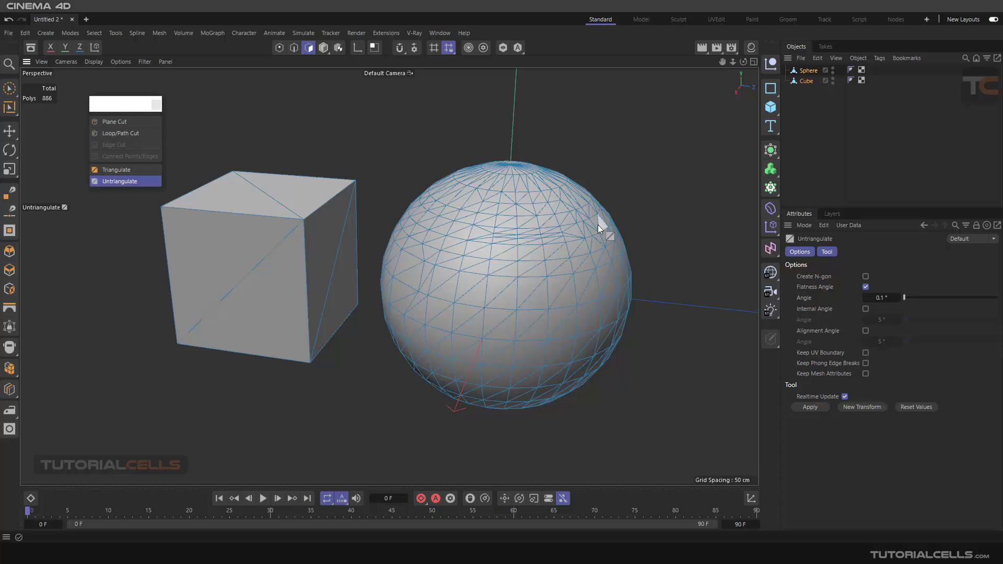
scroll(600, 223, up, 1)
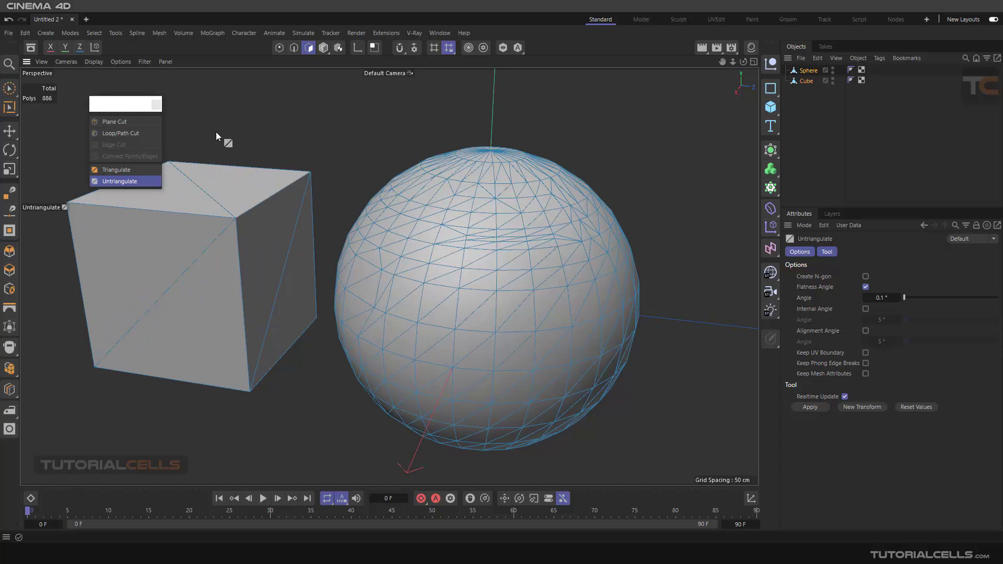
- Close the floating Cut command palette
click(157, 105)
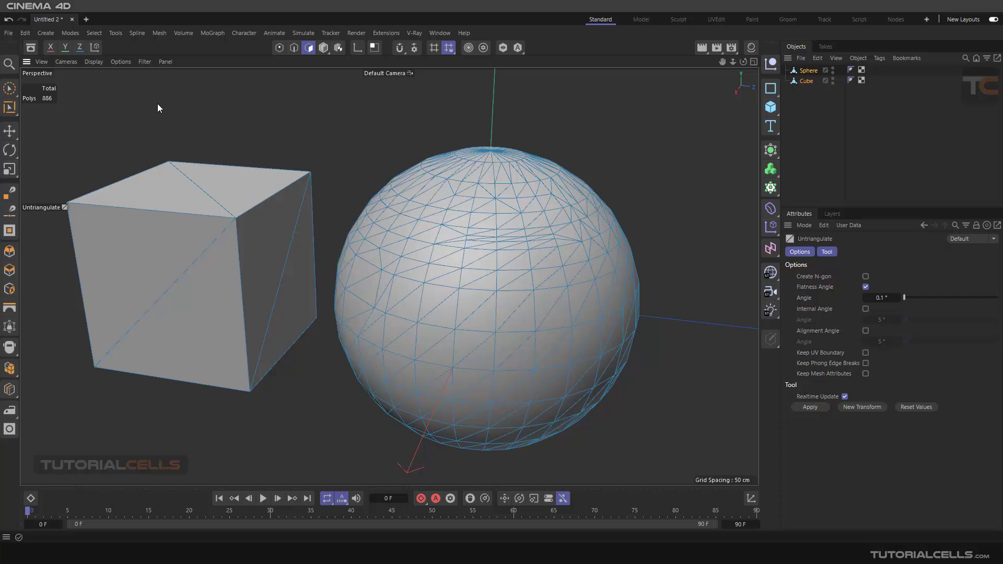